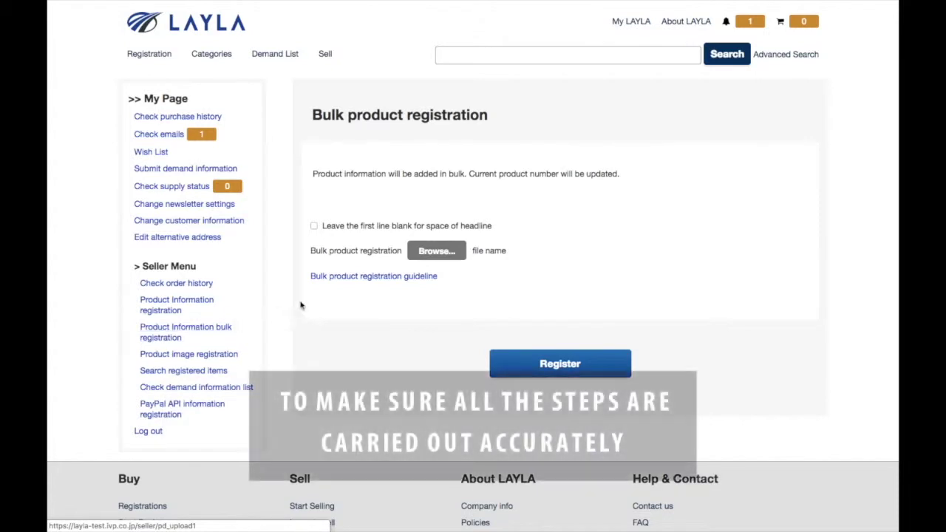
- Download LAYLA_BulkUpload_Template from section 7-2 of the product bulk listing procedures and open the downloaded zip
click(364, 278)
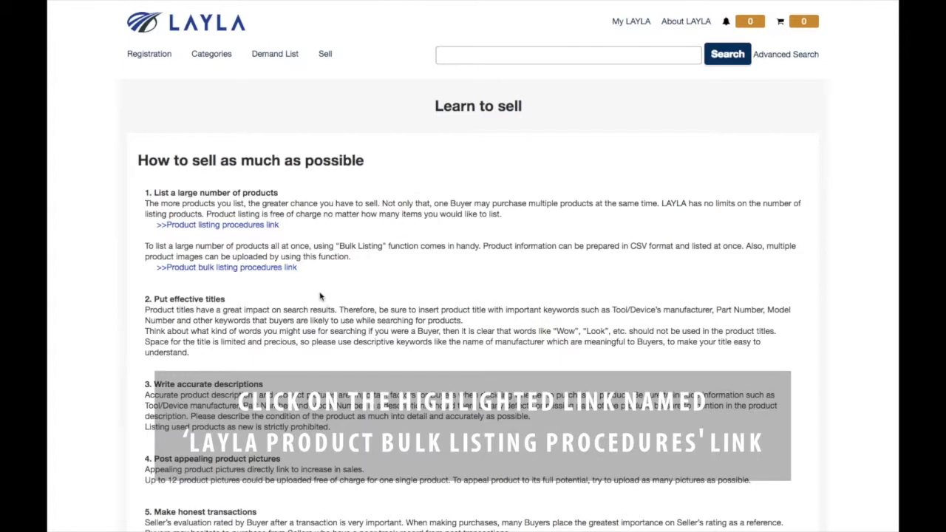
click(258, 269)
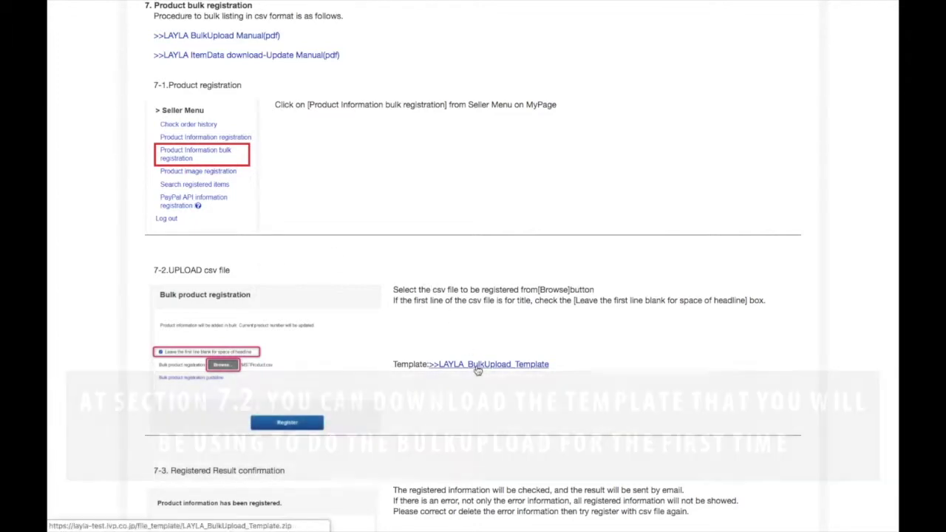
click(477, 367)
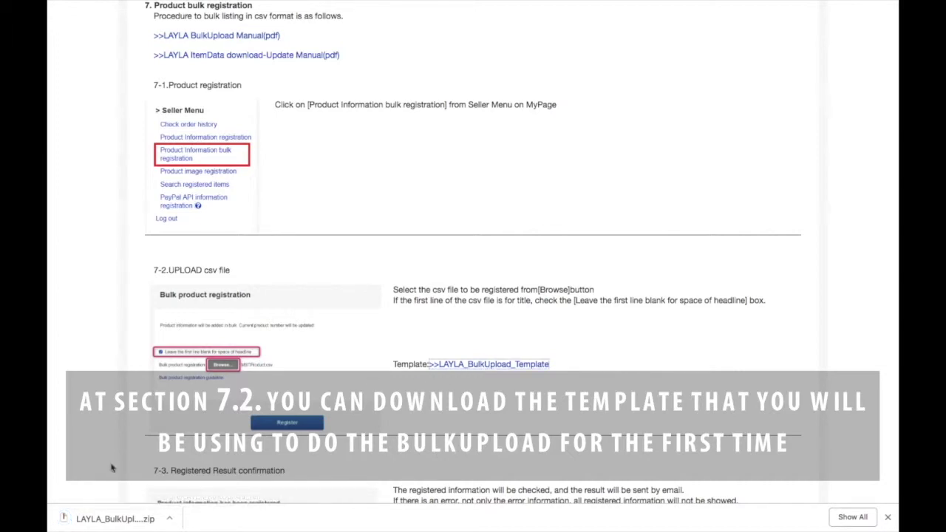
click(111, 519)
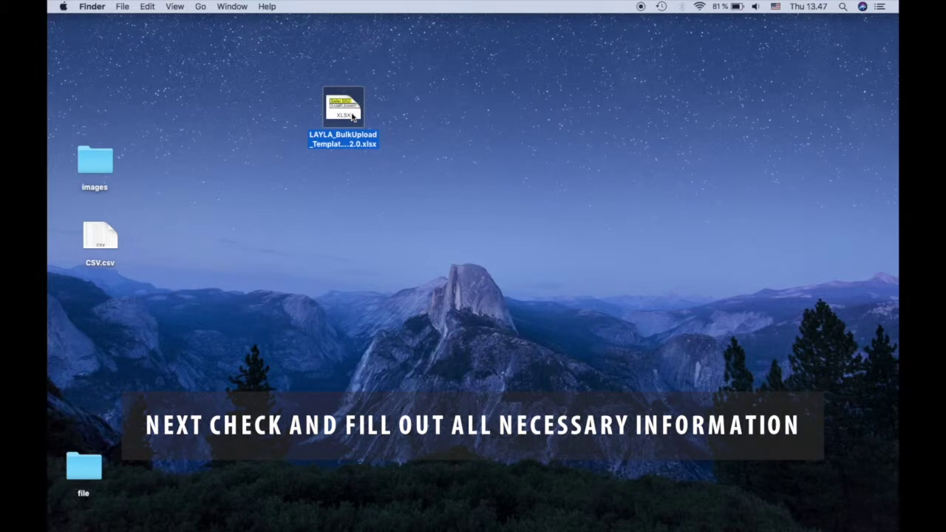
- Open the LAYLA bulk upload template in Excel and review the template sheet's columns, including the yellow-shaded mandatory ones
double_click(353, 117)
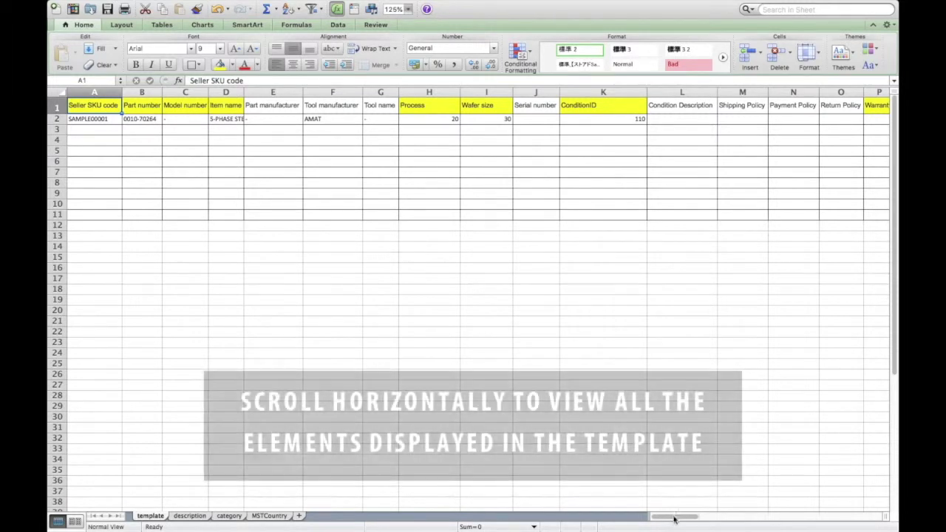
click(676, 517)
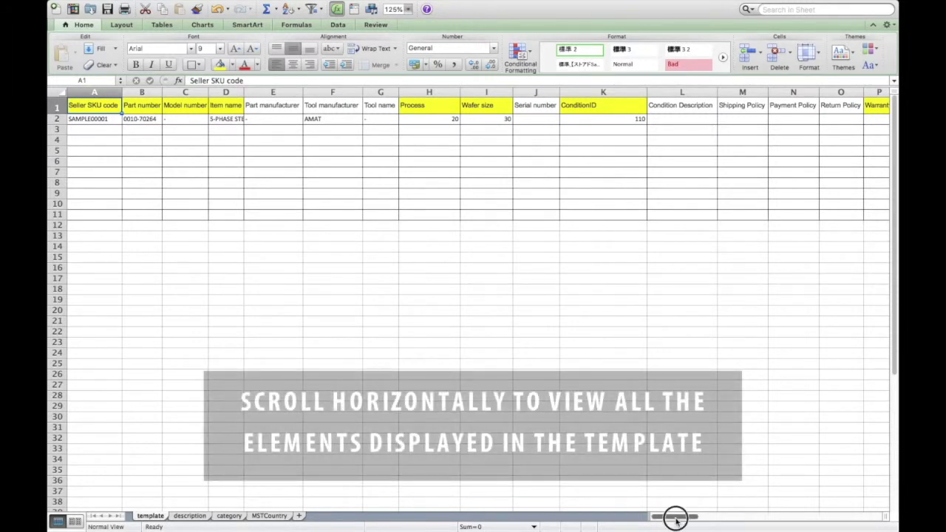
drag(675, 517, 811, 511)
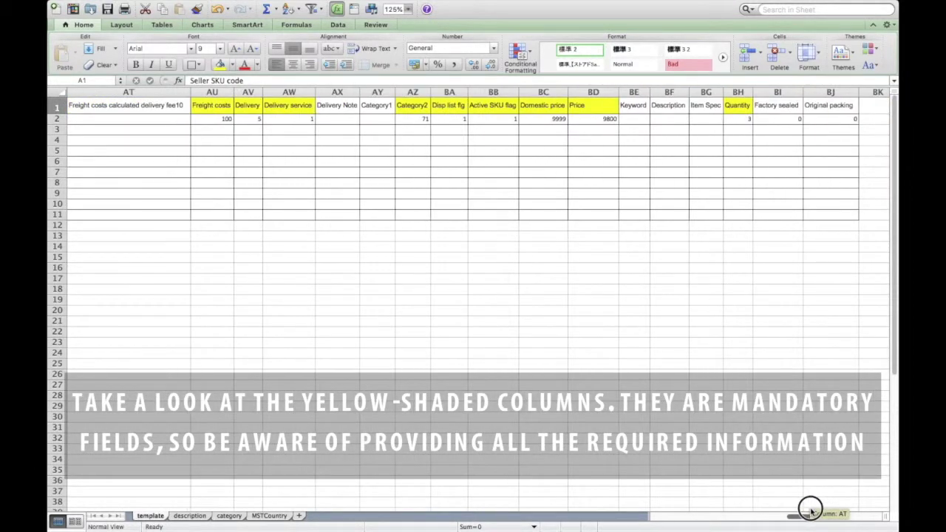
drag(811, 511, 809, 512)
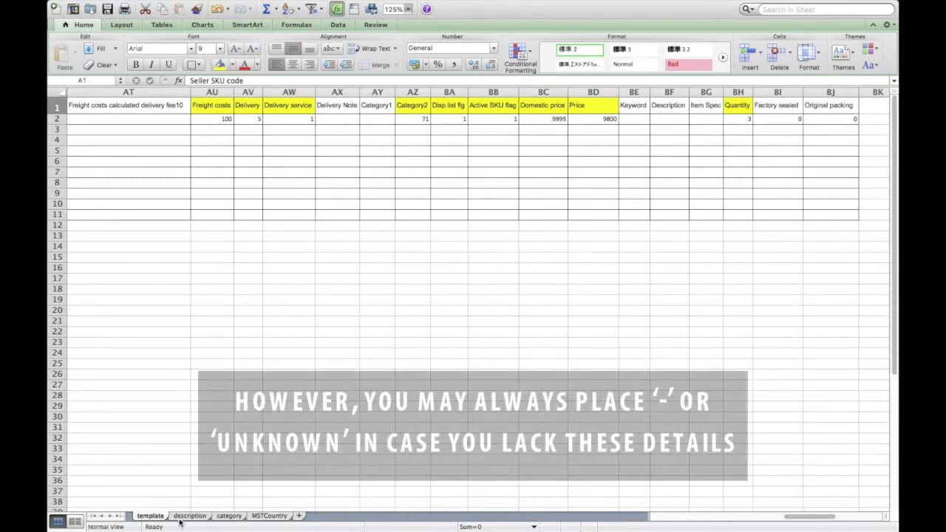
- Review the description sheet for the requirements, character types and allowed codes of each template field
click(188, 516)
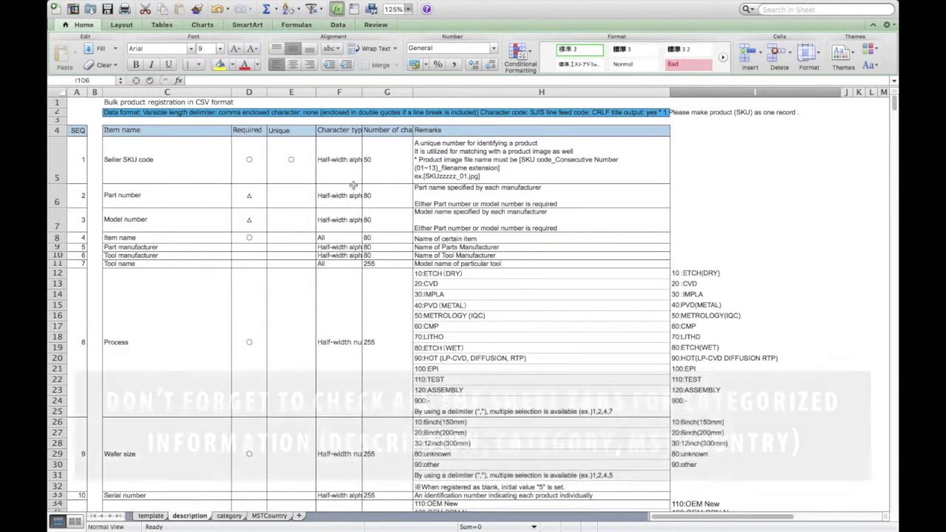
scroll(353, 185, down, 5)
scroll(354, 185, down, 2)
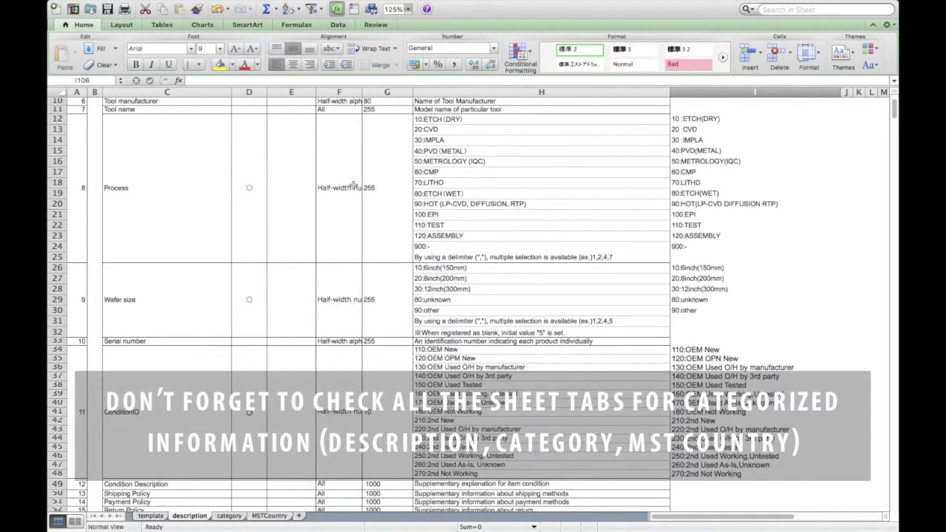
scroll(353, 184, down, 10)
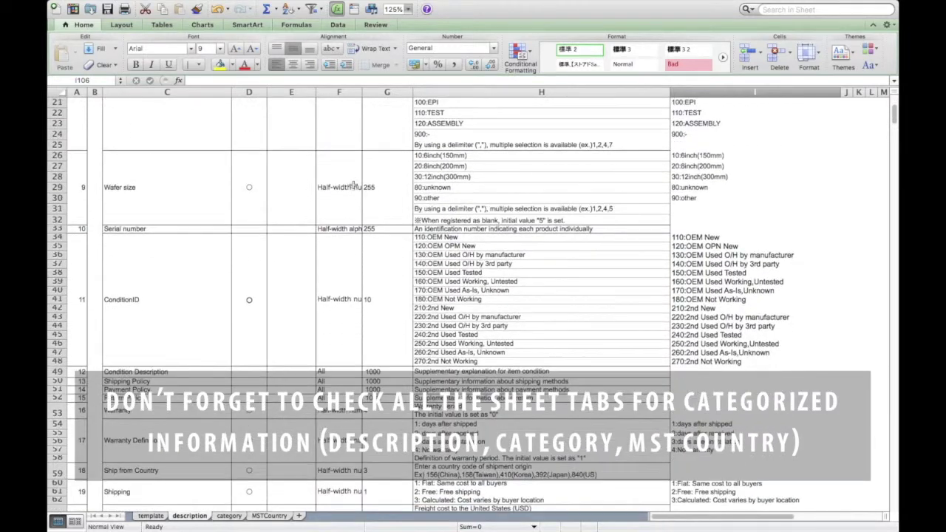
scroll(353, 184, down, 2)
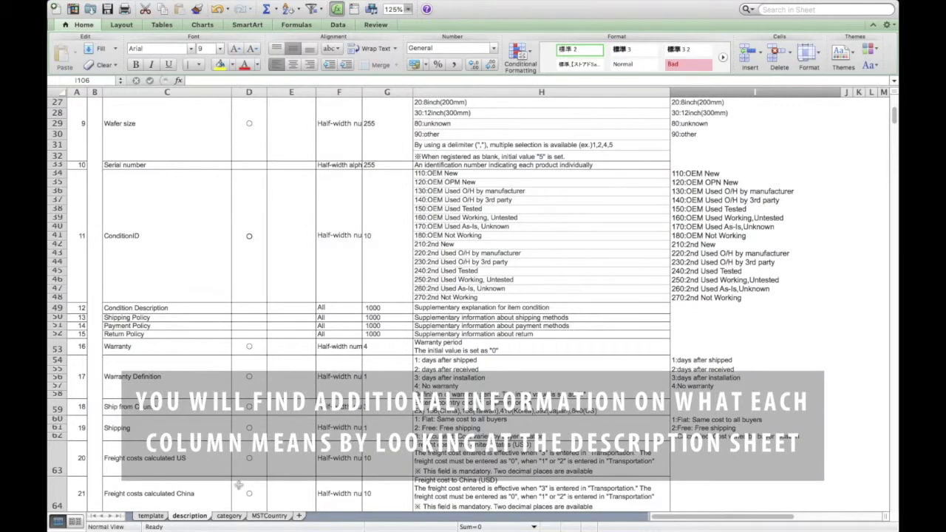
- Check the category sheet for main and sub category IDs and the MSTCountry sheet for country codes
click(229, 516)
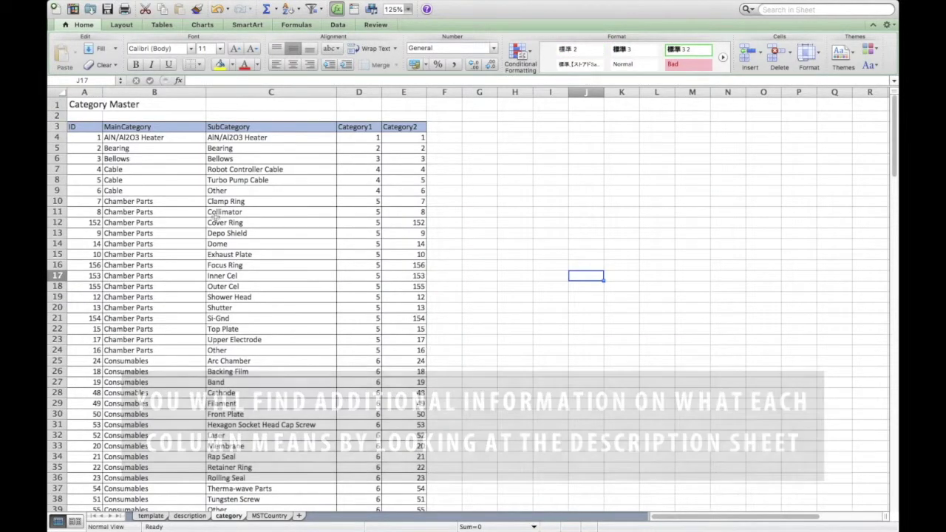
scroll(214, 217, down, 2)
scroll(214, 216, down, 6)
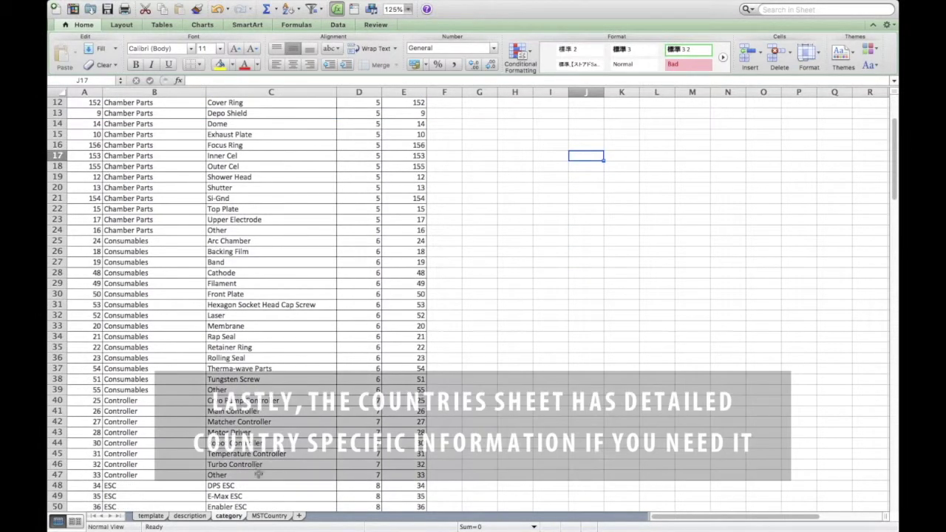
click(268, 516)
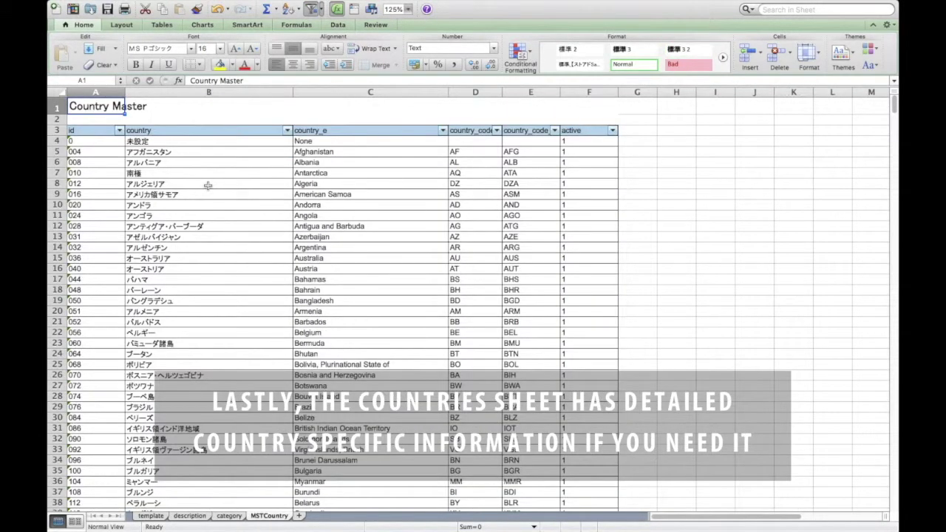
scroll(208, 186, down, 10)
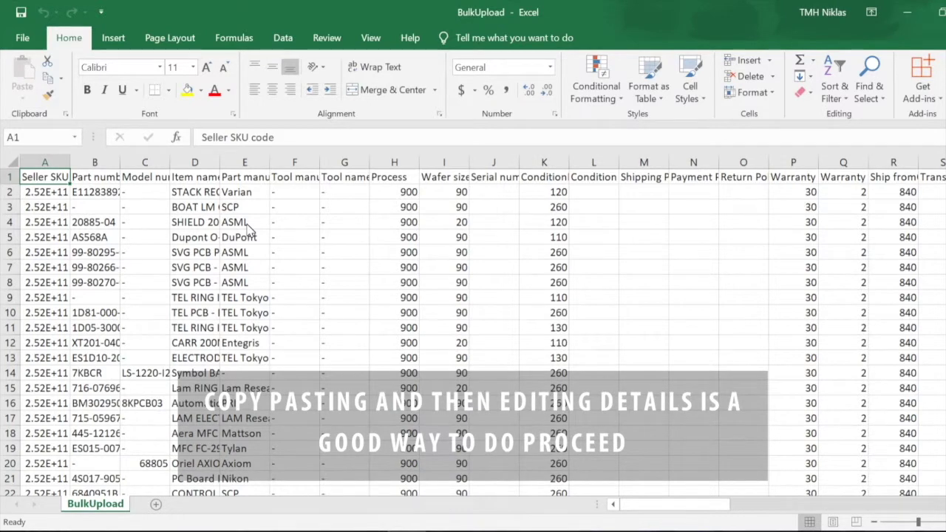
- Look over the filled-in BulkUpload product rows and save the file to the Desktop as CSV UTF-8 (Comma delimited), replacing the existing file
scroll(250, 230, down, 12)
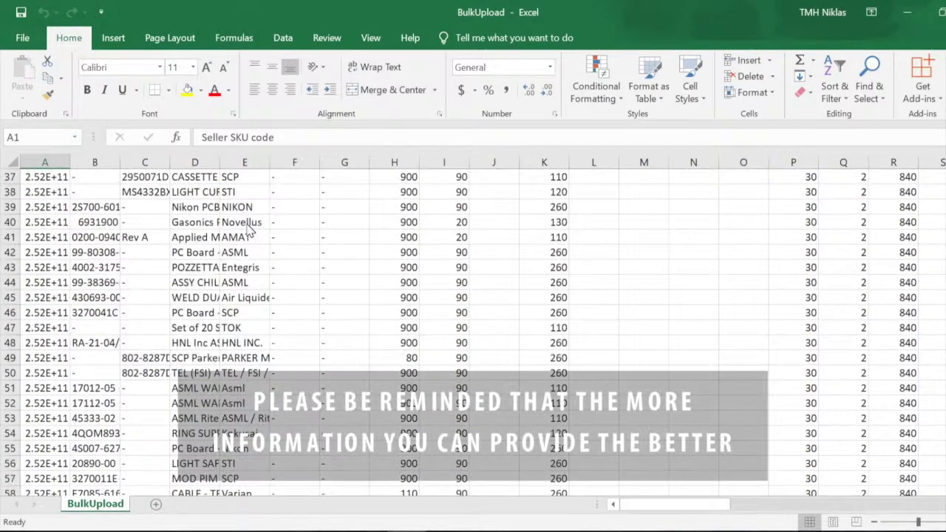
scroll(250, 231, down, 7)
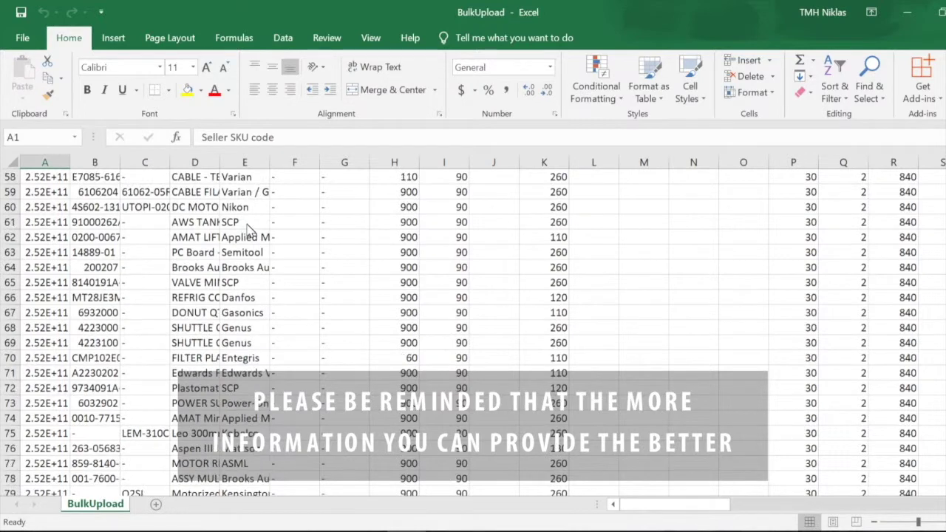
scroll(250, 231, down, 8)
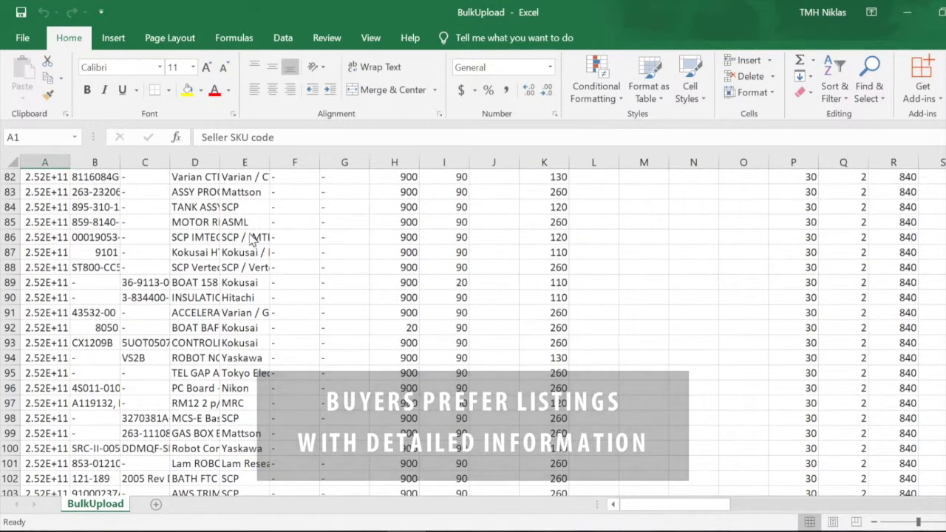
click(16, 37)
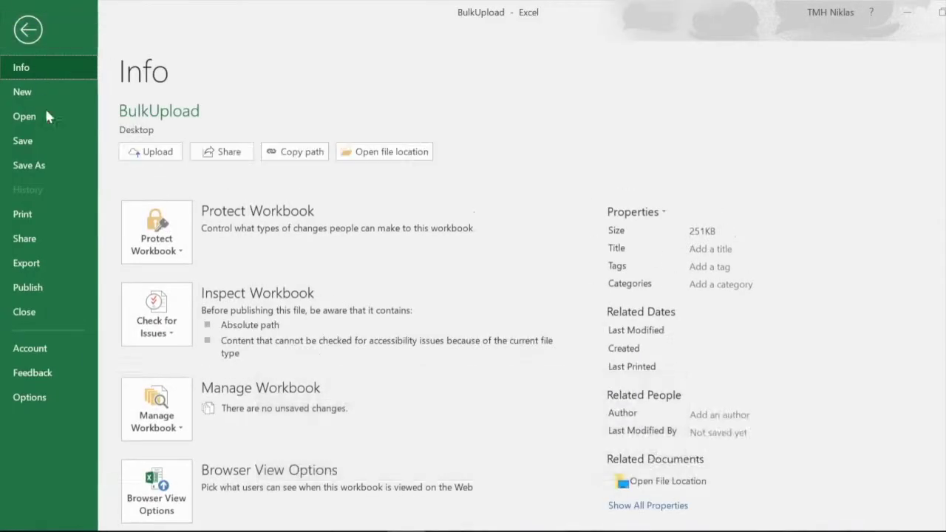
click(42, 167)
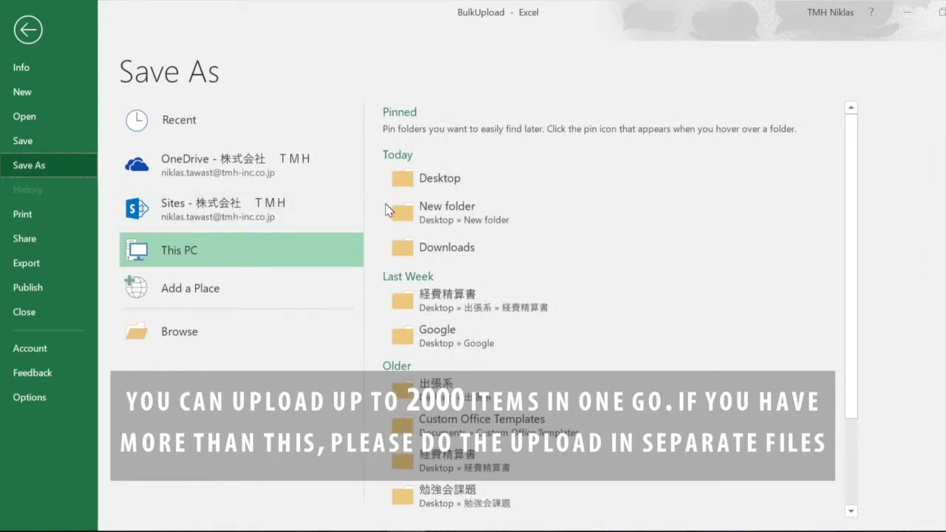
click(440, 178)
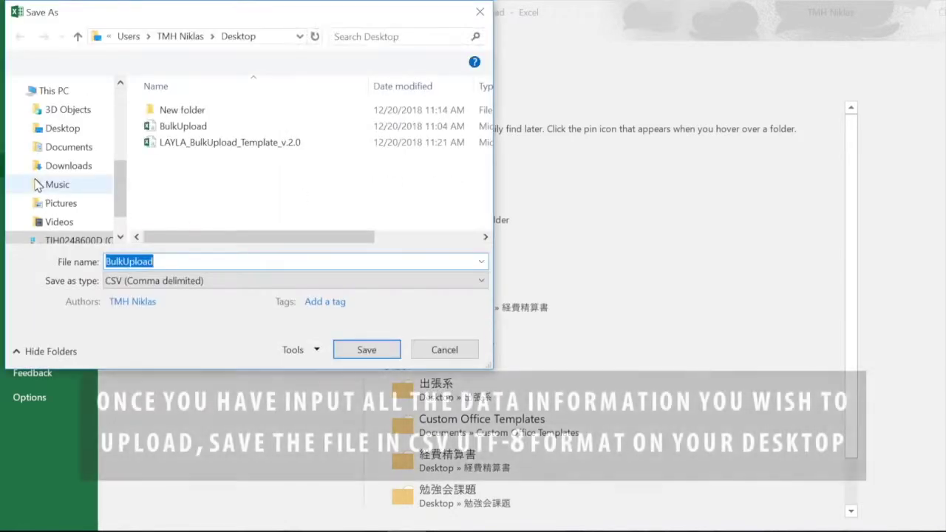
click(200, 288)
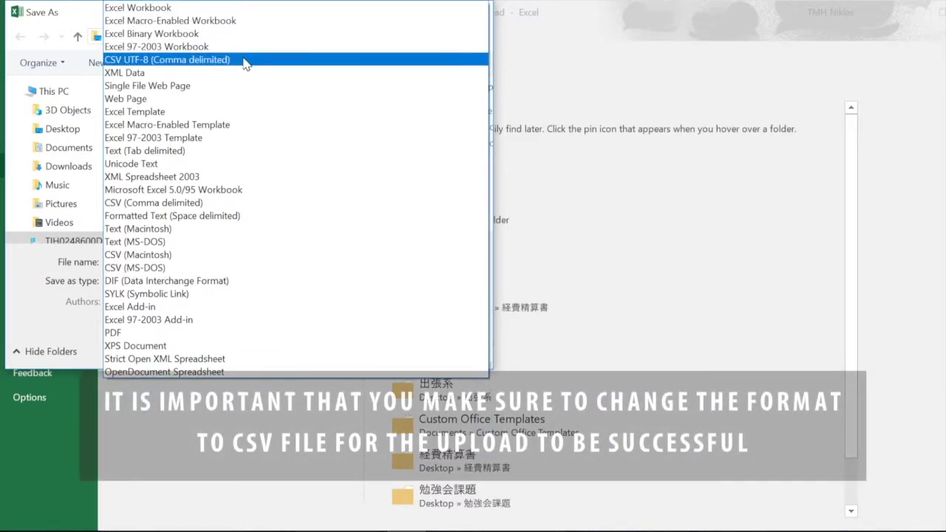
click(246, 62)
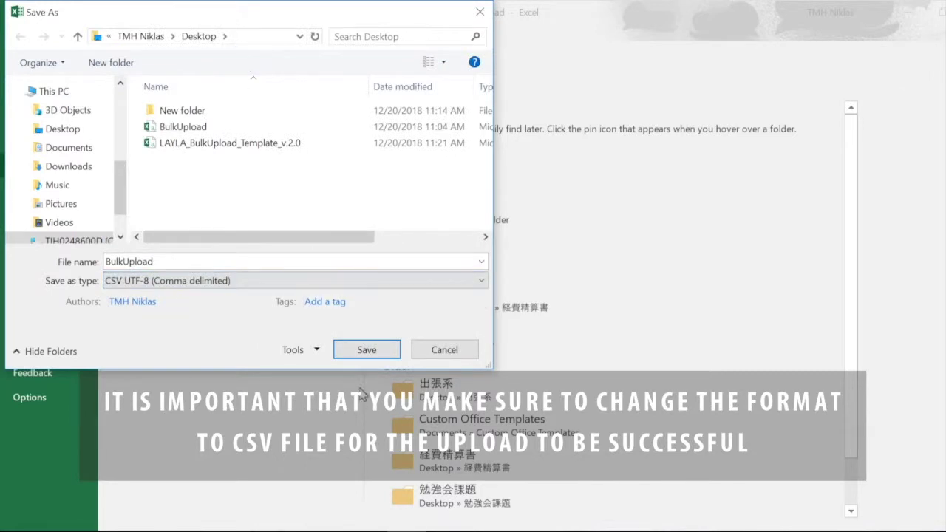
click(367, 350)
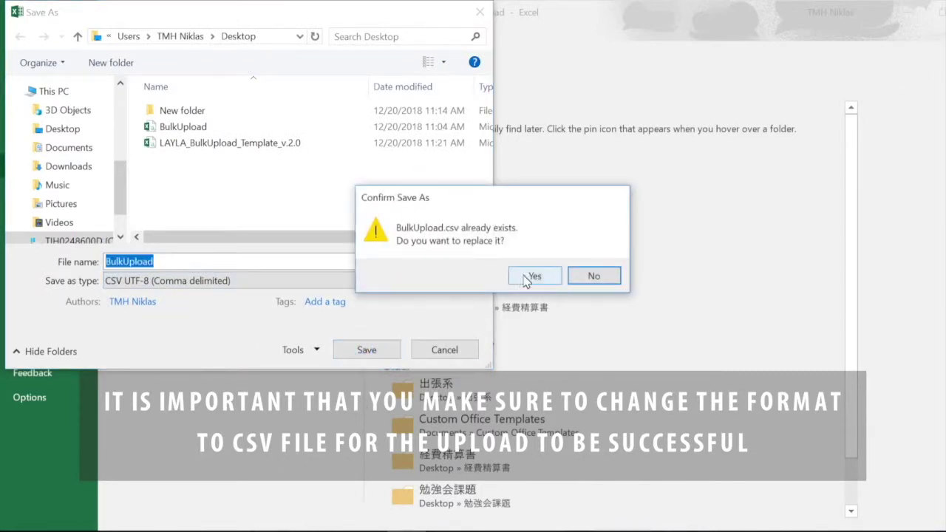
click(529, 276)
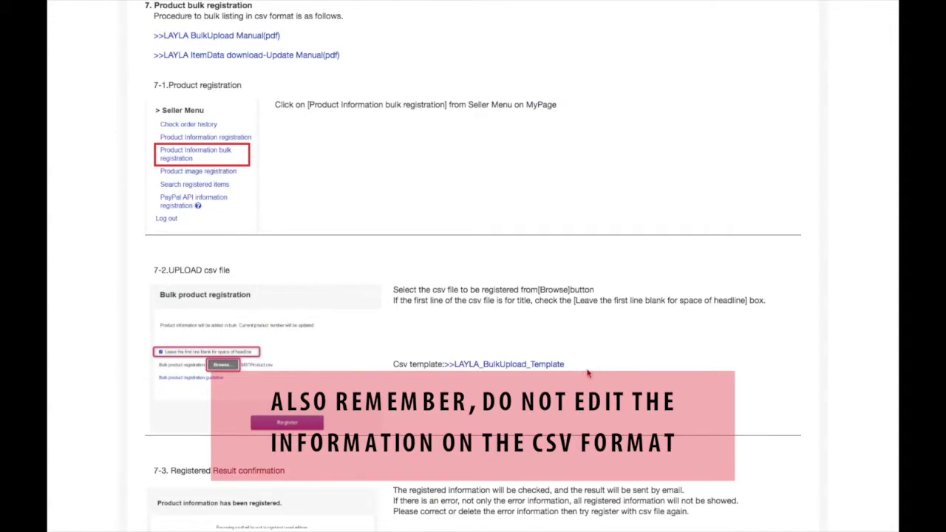
- Return to the LAYLA site's My LAYLA page and open Product Information bulk registration for the seller
scroll(588, 374, up, 20)
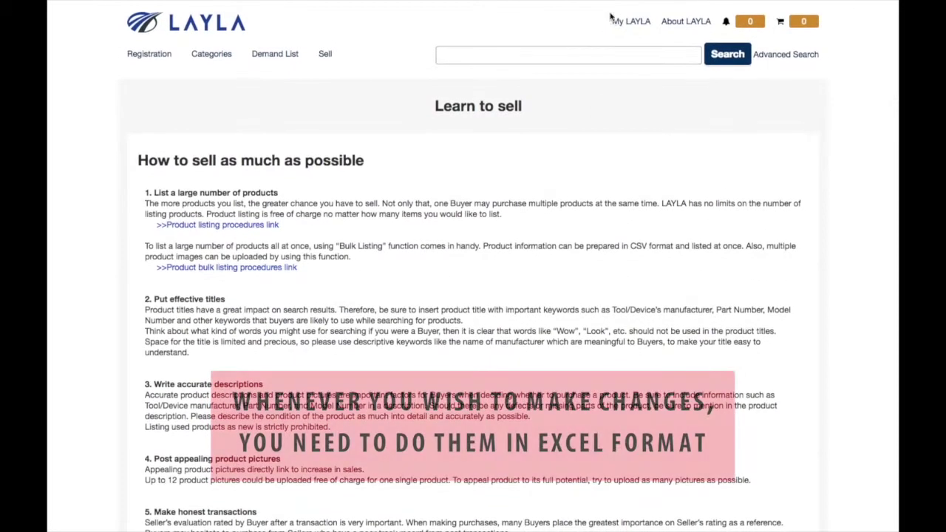
click(626, 23)
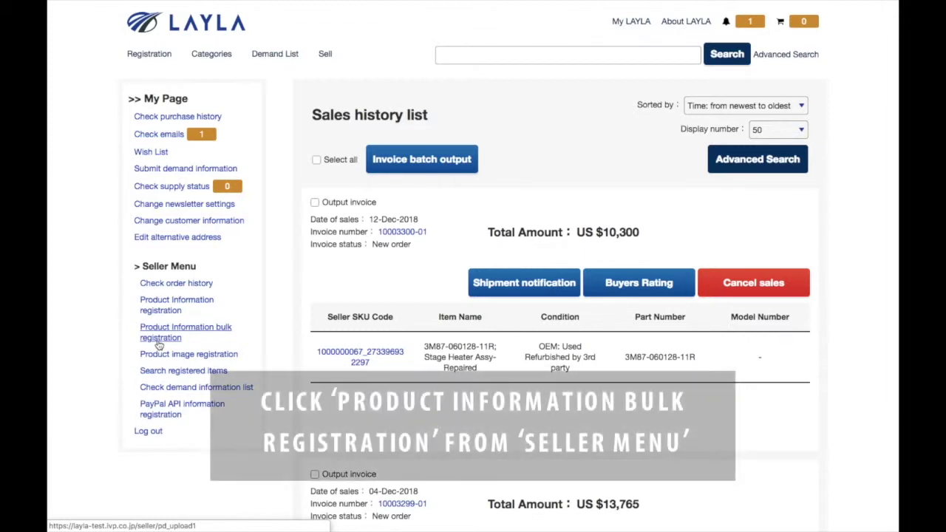
click(158, 337)
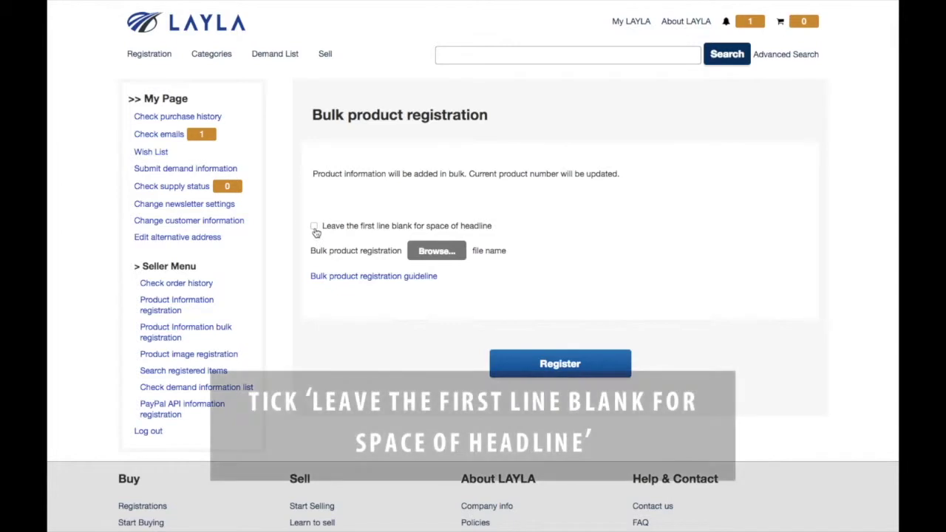
- Register BulkUpload.csv from the Desktop as bulk product information, with the first line left blank for the headline, and confirm the registration
click(453, 252)
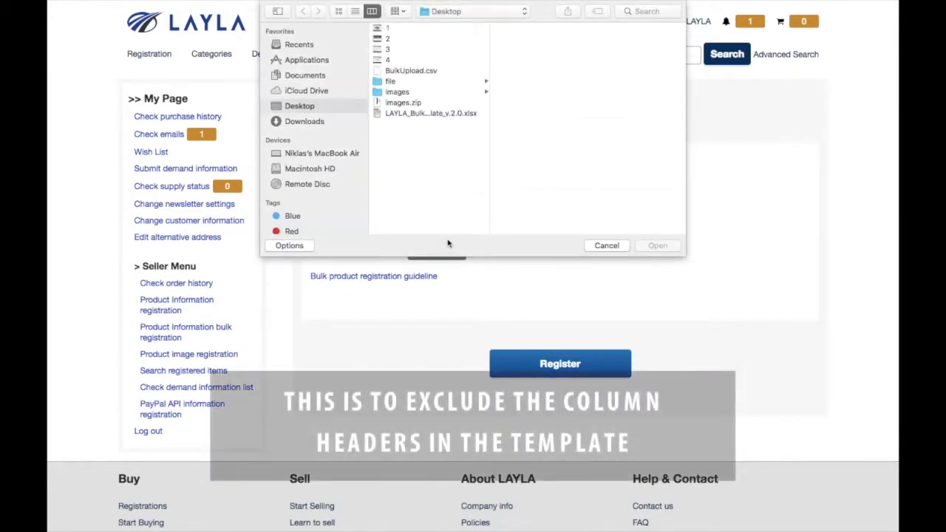
click(435, 71)
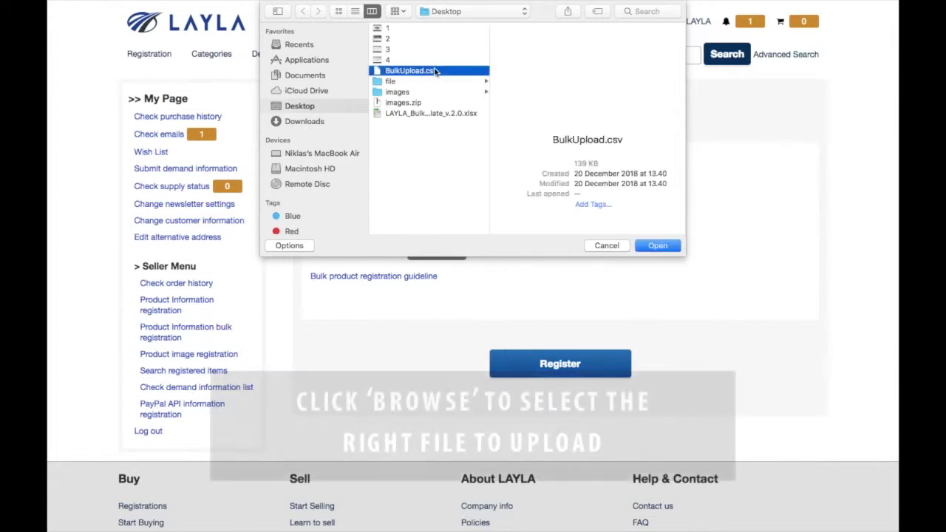
click(646, 251)
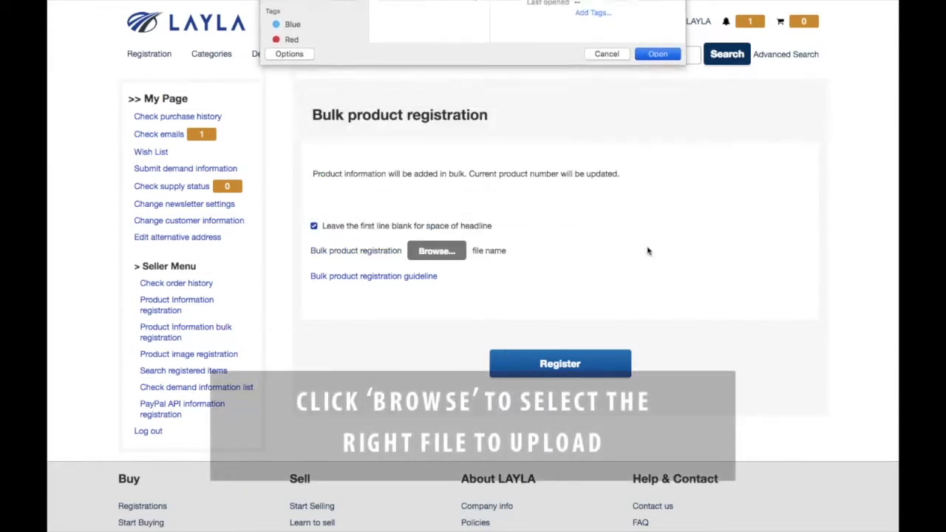
click(556, 367)
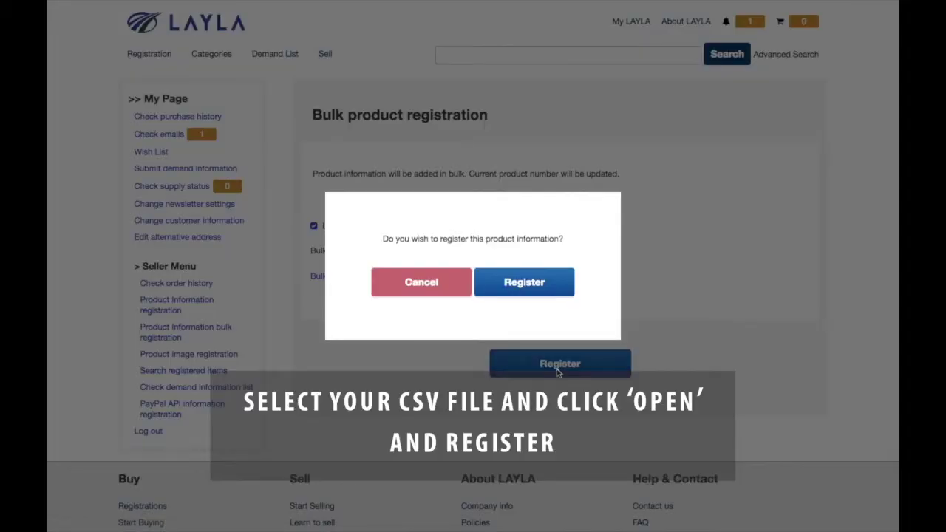
click(525, 284)
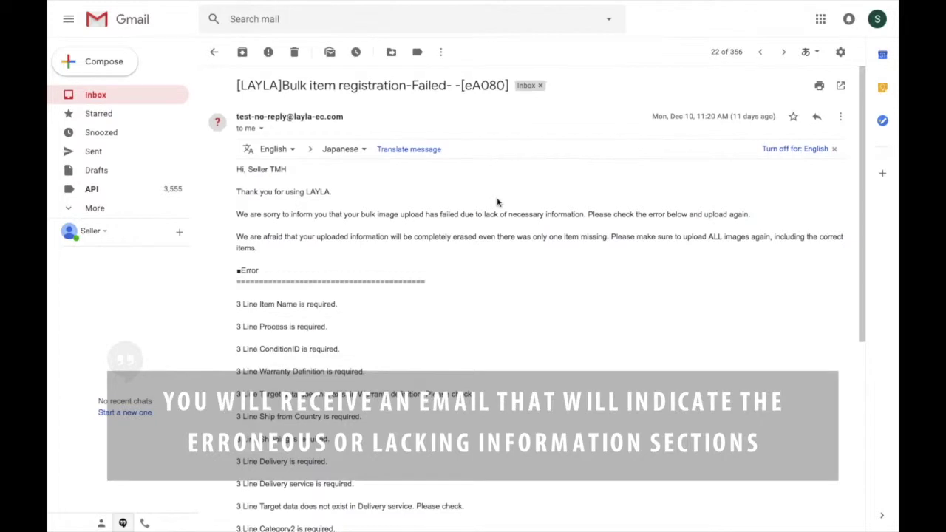
- Read through the error list in the bulk item registration failure email to find the missing or invalid fields
scroll(501, 200, down, 2)
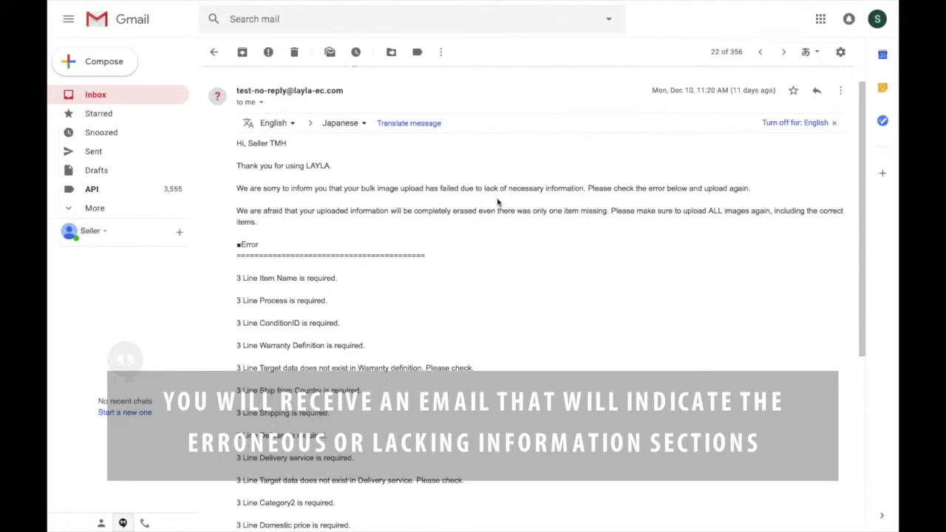
scroll(497, 200, down, 3)
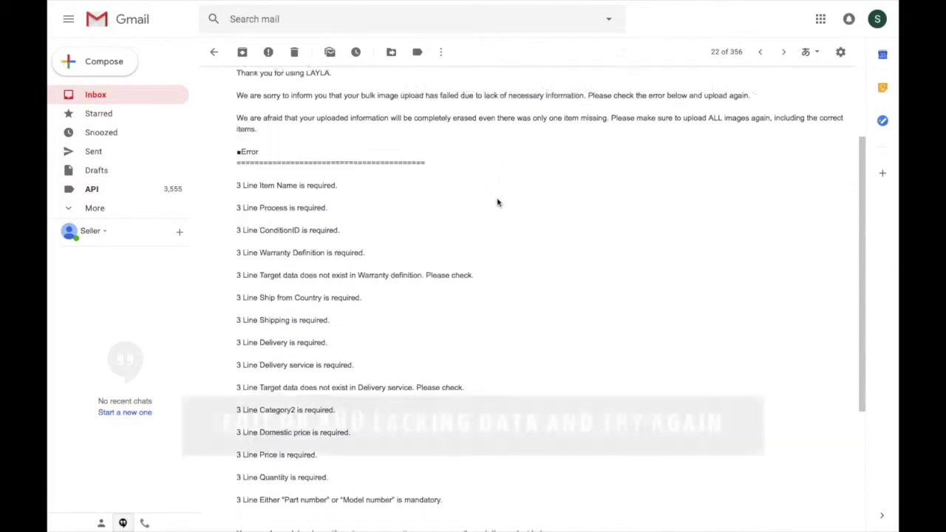
scroll(498, 203, down, 1)
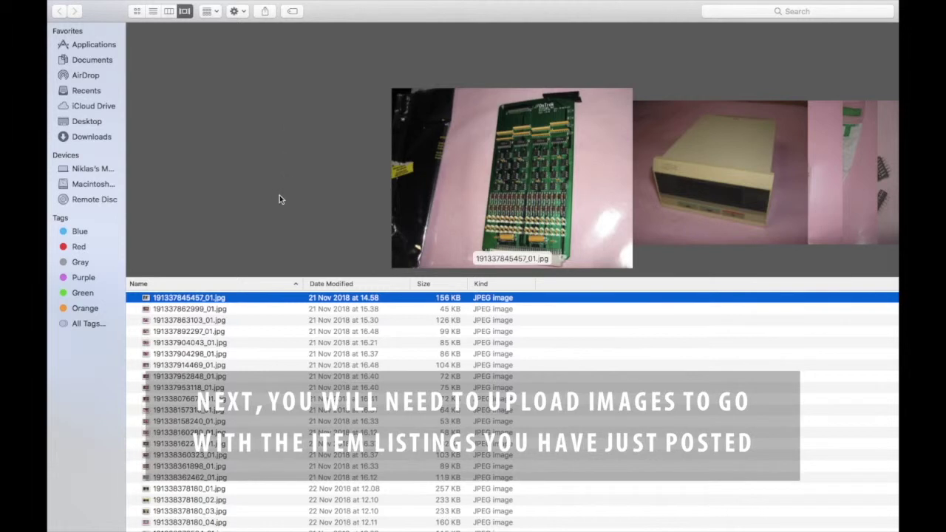
key(Down)
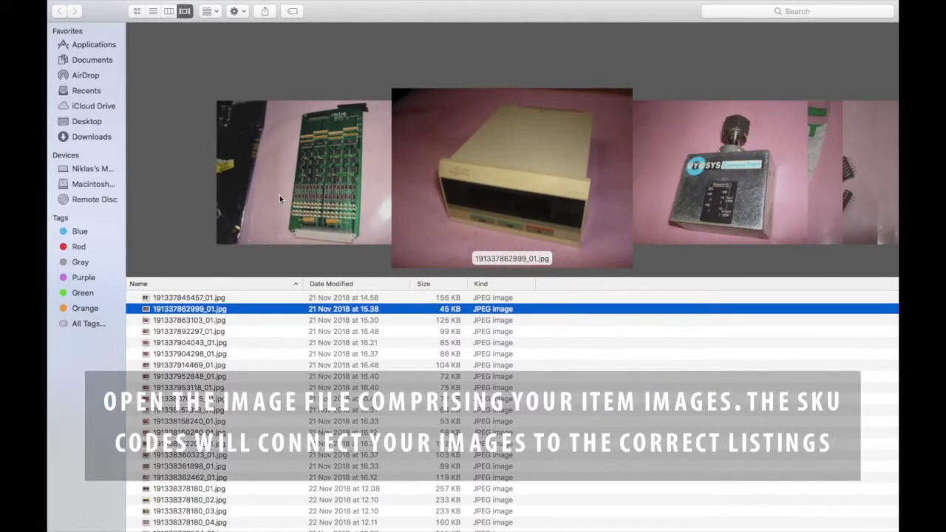
key(Down)
key(Down)
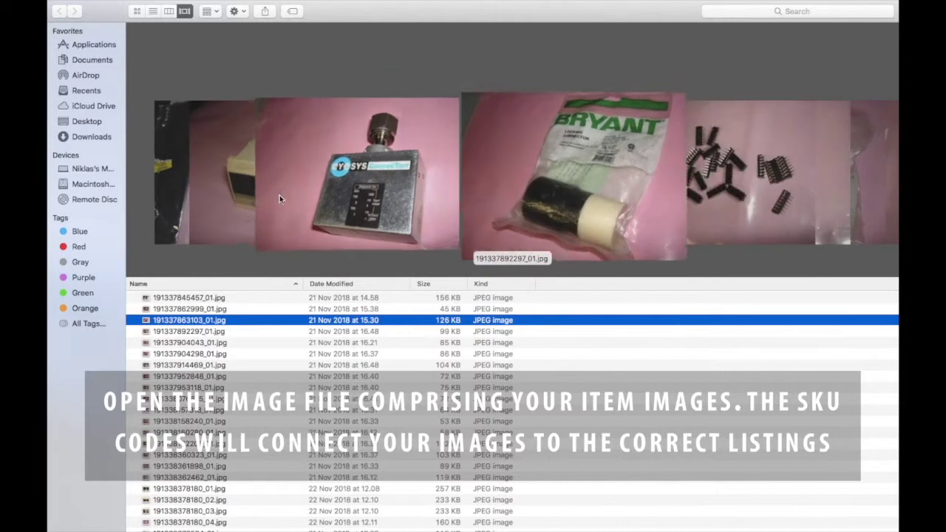
key(Down)
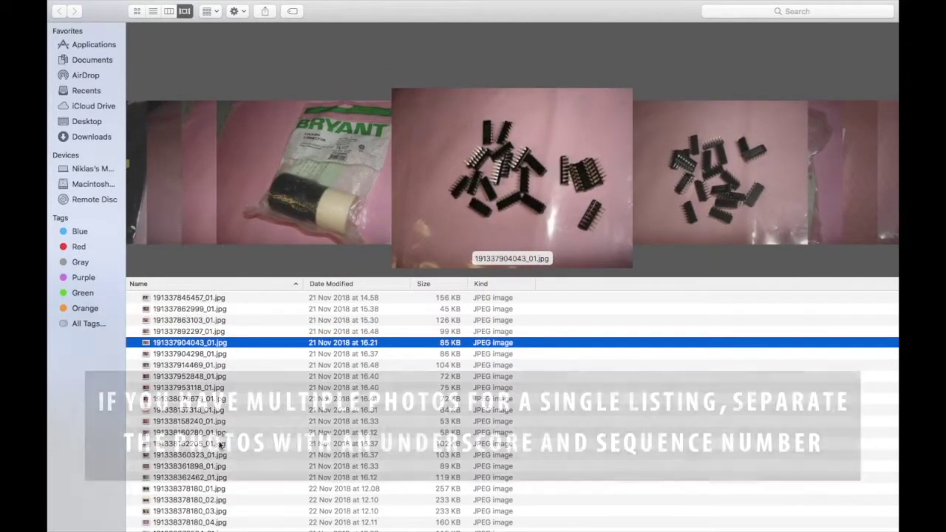
click(206, 491)
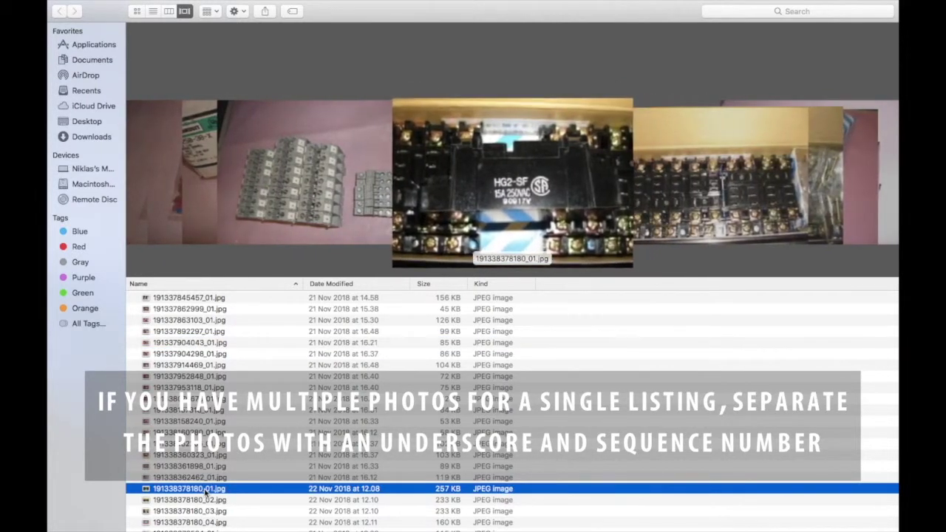
key(Down)
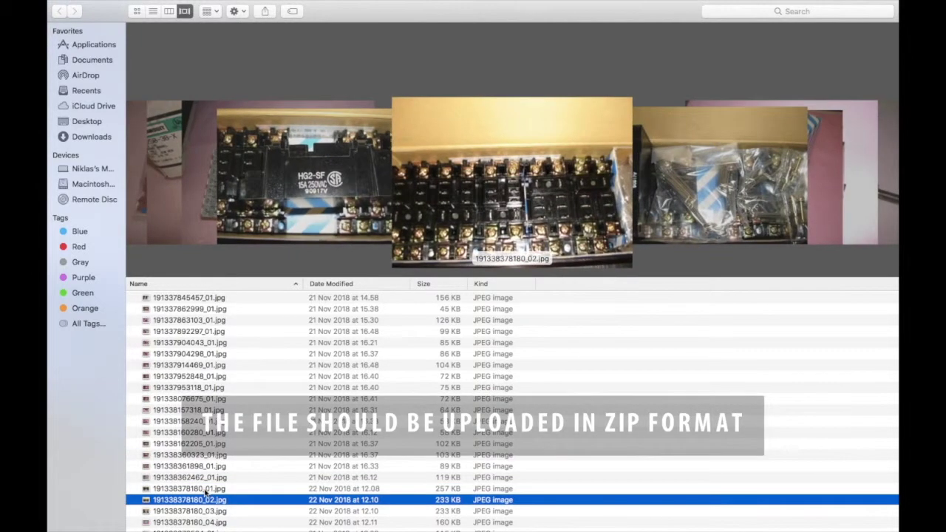
key(Down)
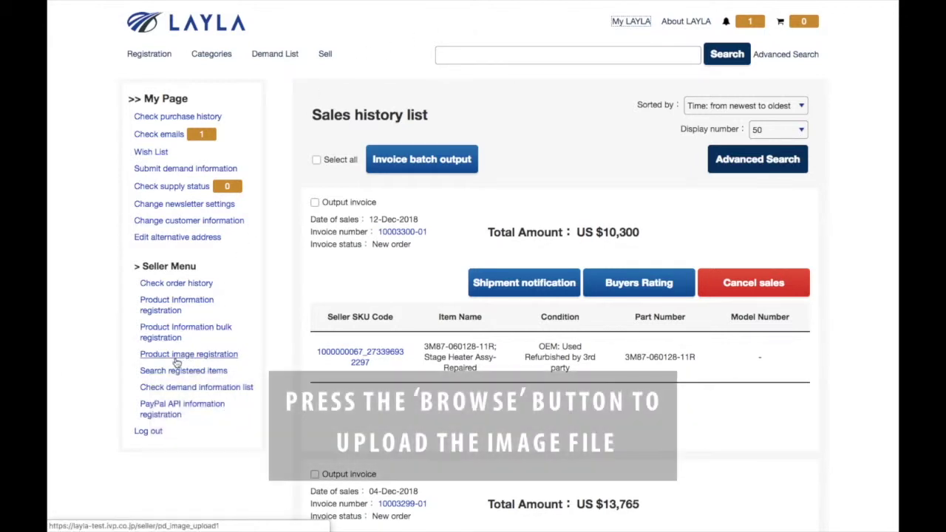
- On LAYLA, open Product image registration, register images.zip from the Desktop as the bulk image file, and confirm the registration
click(177, 358)
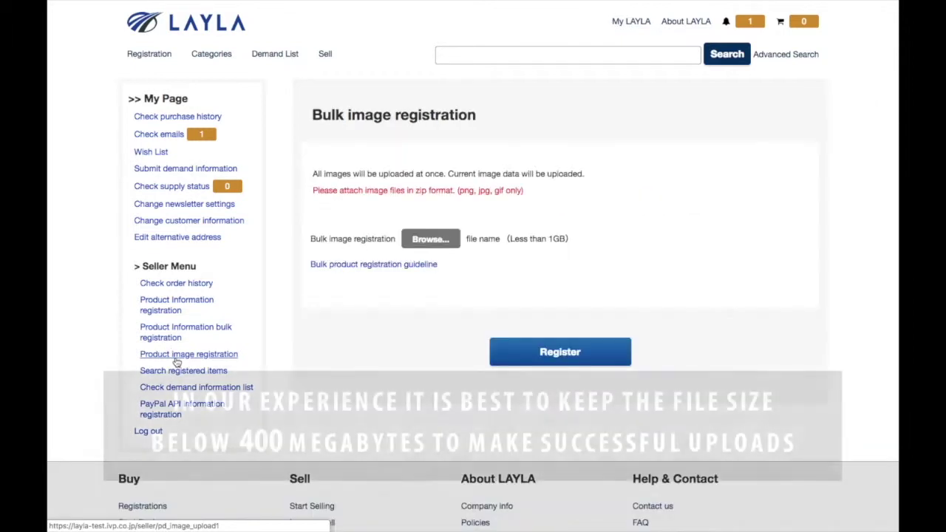
click(429, 240)
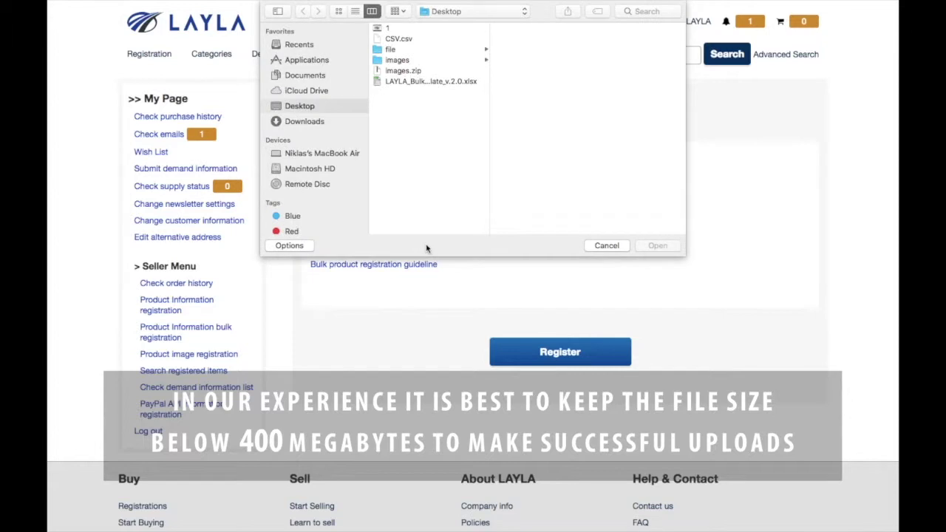
click(413, 71)
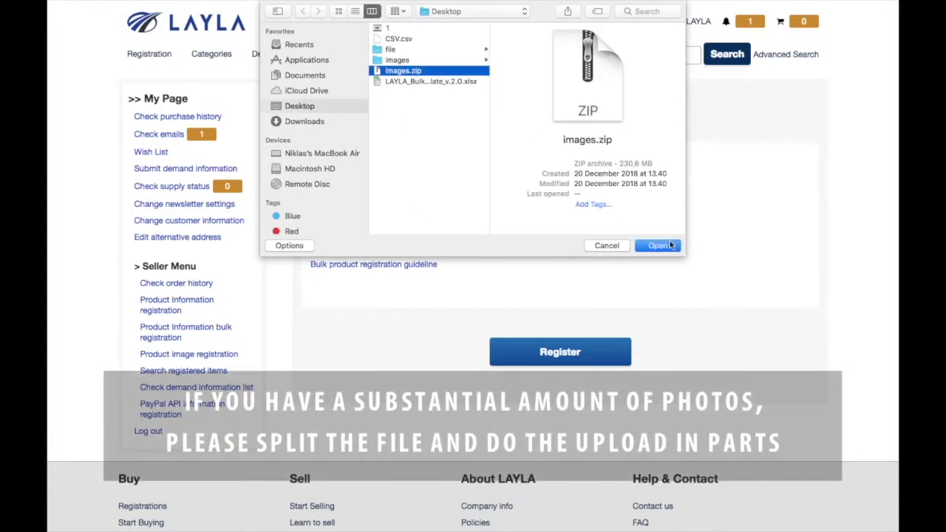
click(657, 245)
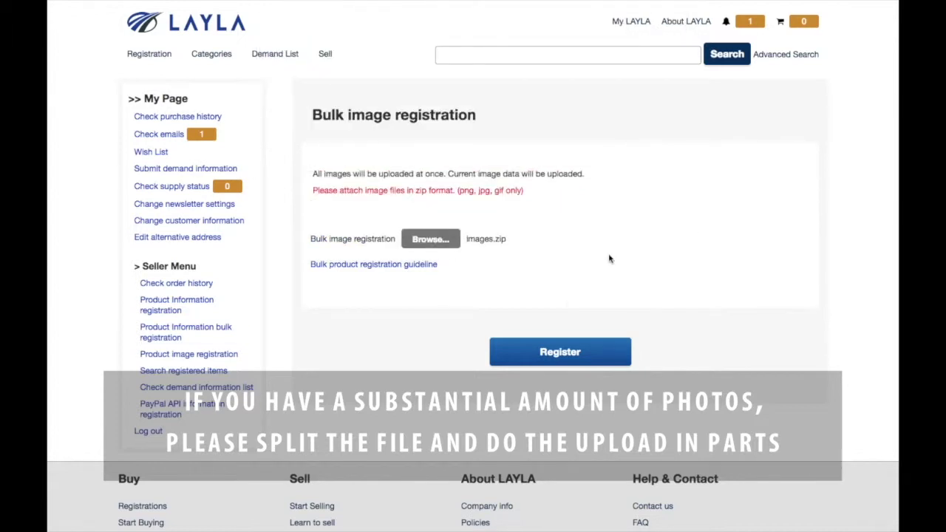
click(559, 359)
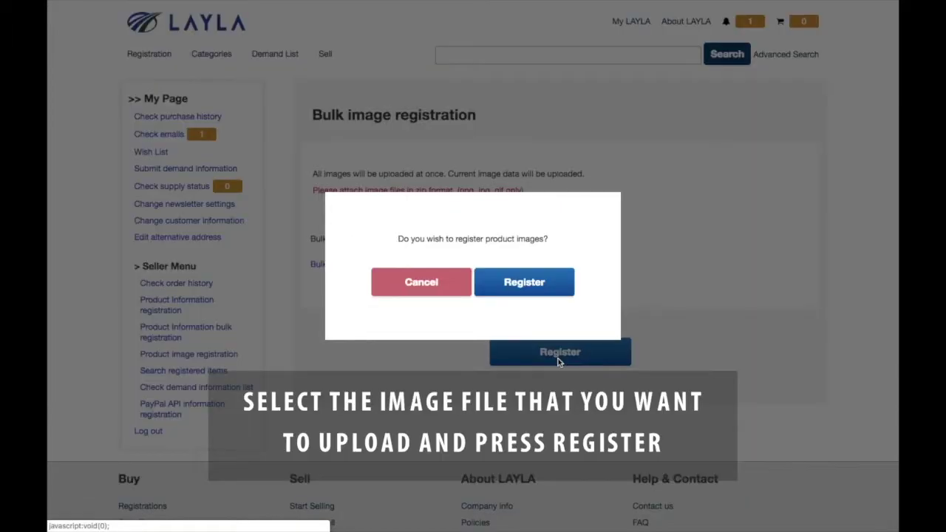
click(528, 288)
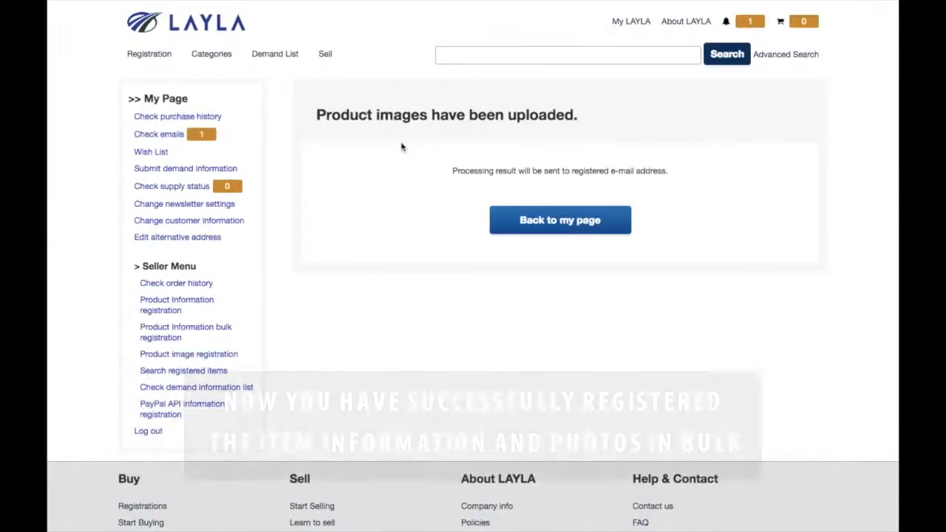
- Return to My Page and search the registered items without any filter to list all products
click(578, 237)
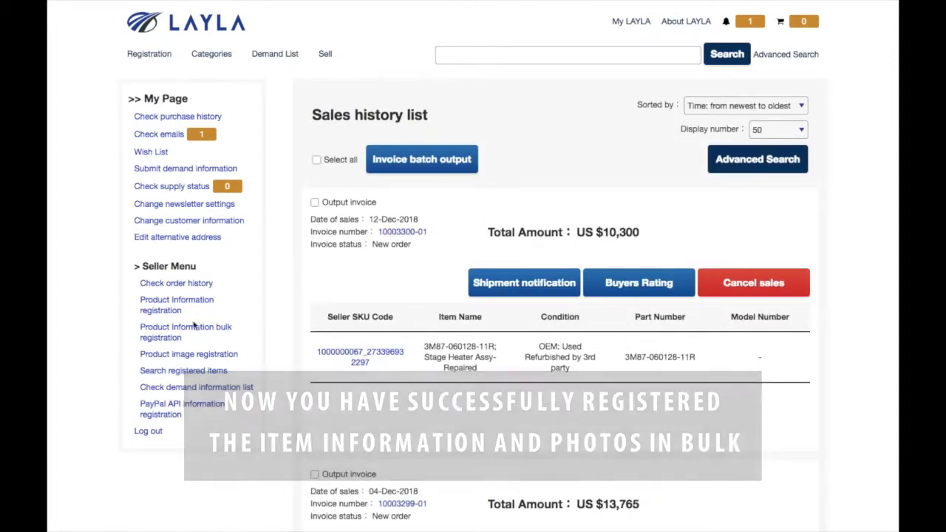
click(181, 373)
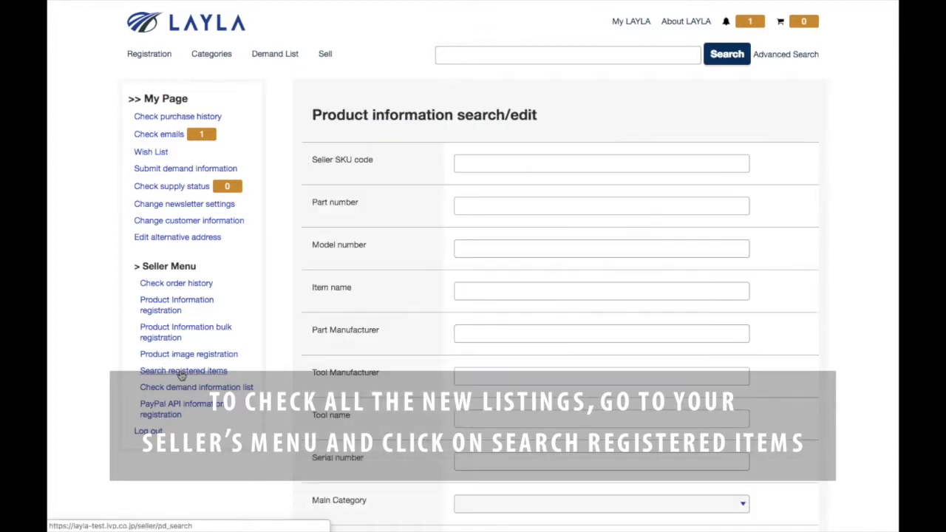
scroll(545, 338, down, 5)
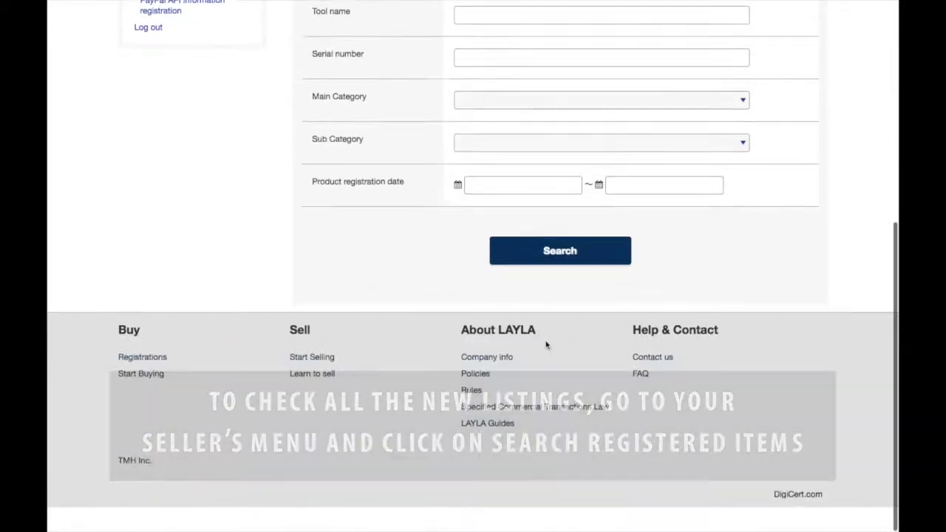
click(554, 284)
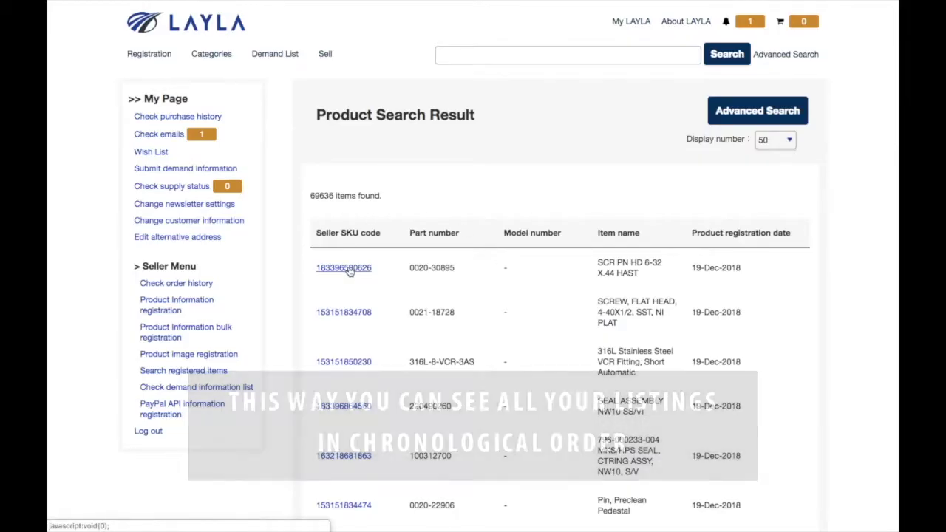
- Open the first listed product, part number 0020-30895, and check its registered details down to the image files
click(350, 270)
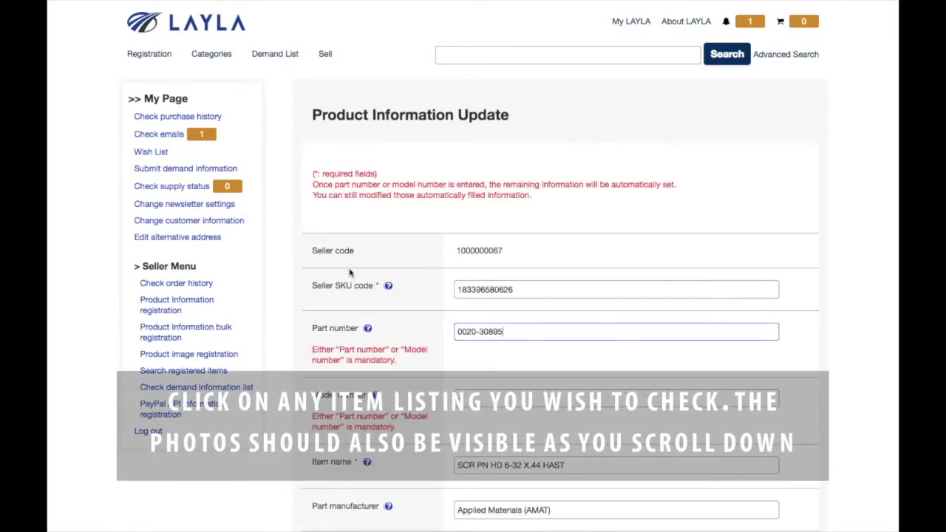
scroll(350, 273, down, 5)
scroll(349, 272, down, 15)
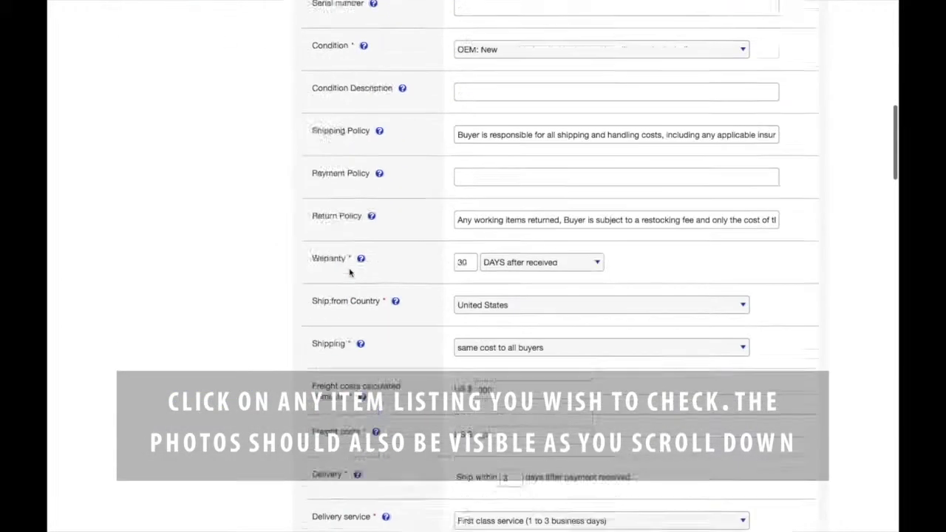
scroll(349, 273, down, 3)
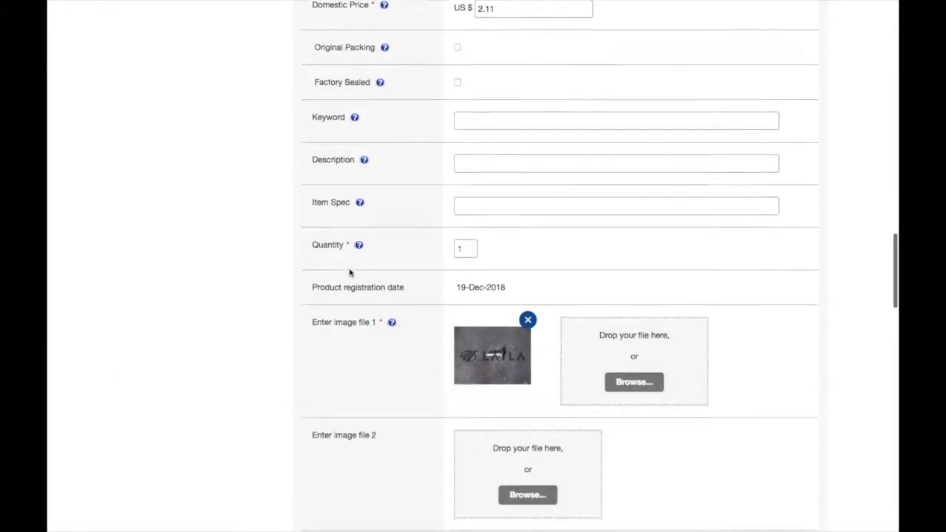